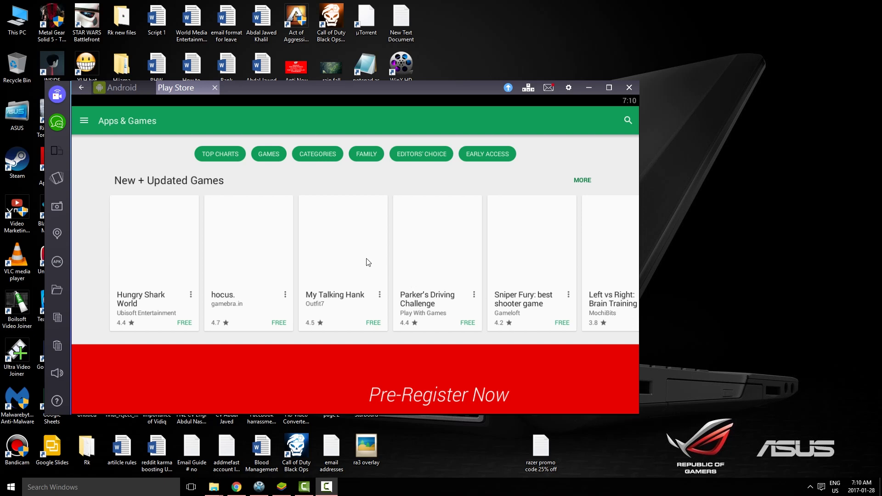
scroll(290, 267, "down", 3)
scroll(290, 265, "up", 3)
Step: Search Google Play for 'creators studio' to find YouTube Creator Studio
left_click(627, 122)
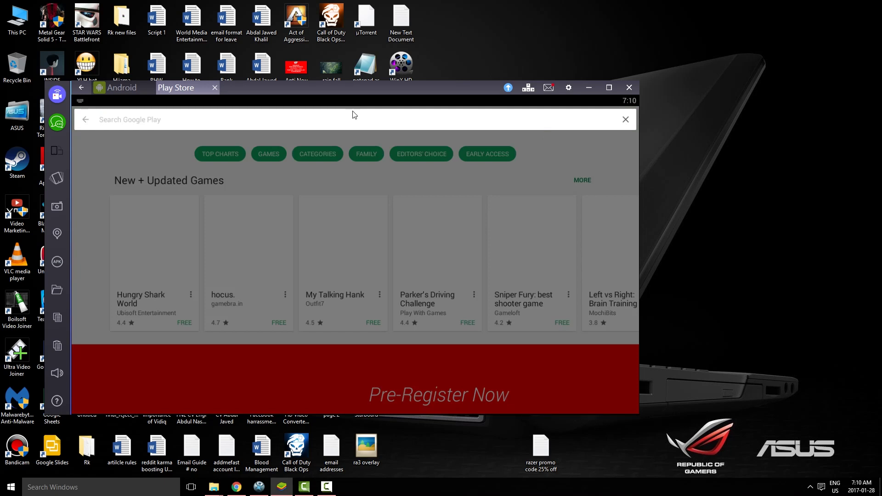
type("creato")
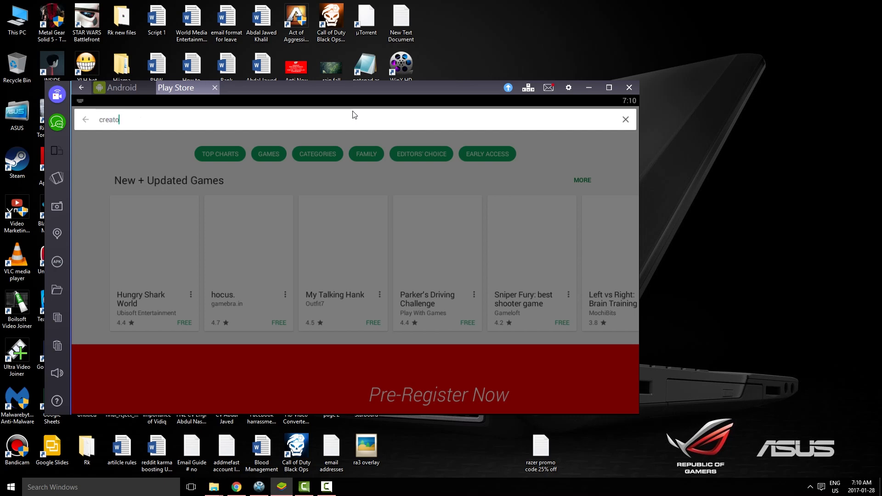
type("rs studio")
key("Return")
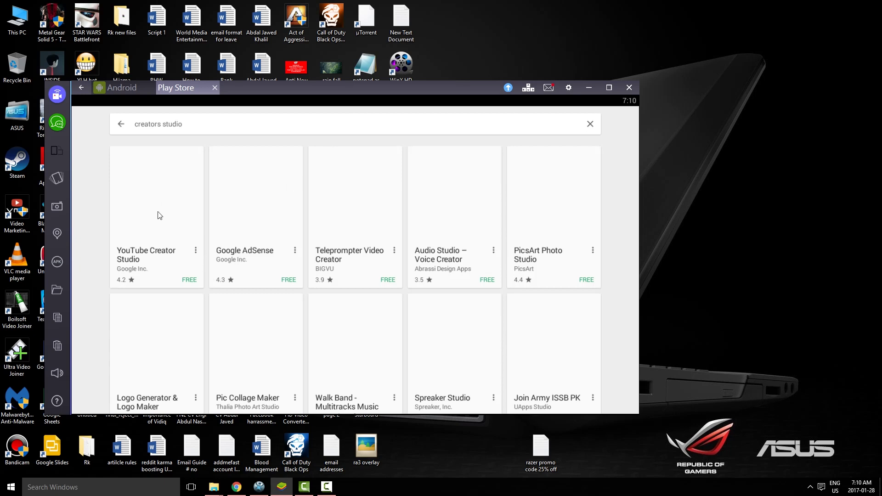
Step: Install YouTube Creator Studio from its Play Store page, accepting permissions, and launch it
left_click(171, 232)
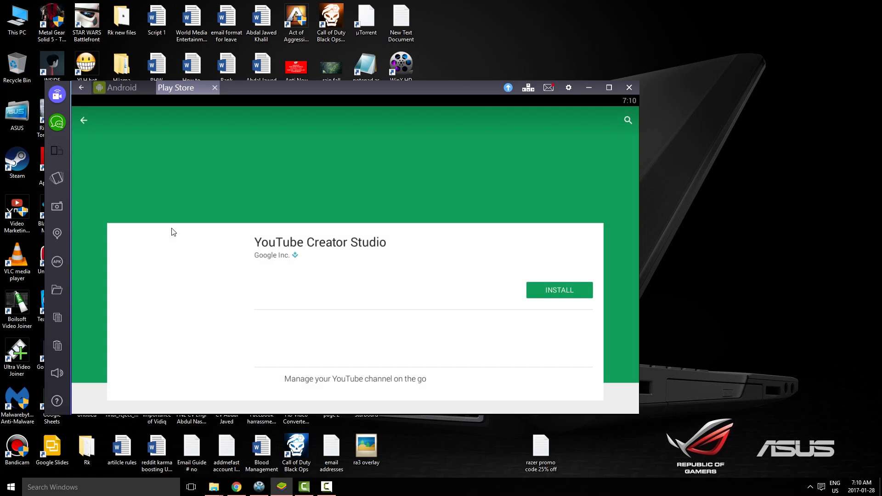
left_click(561, 292)
left_click(430, 305)
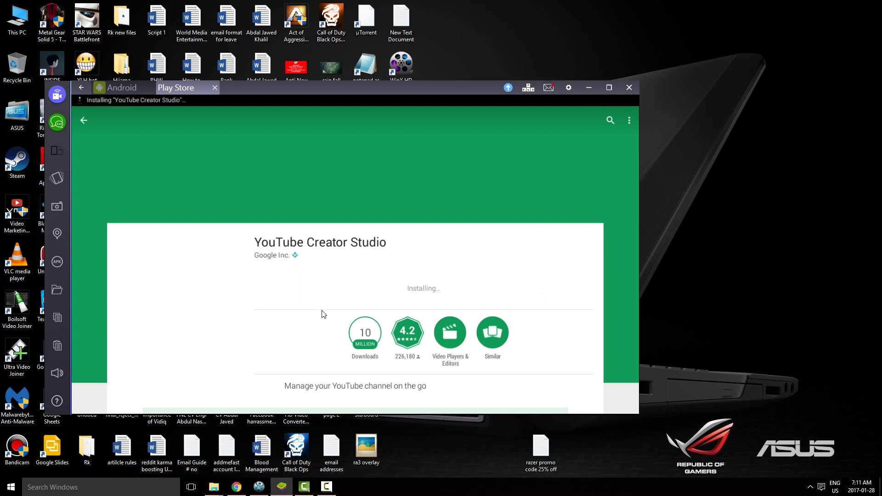
left_click(551, 290)
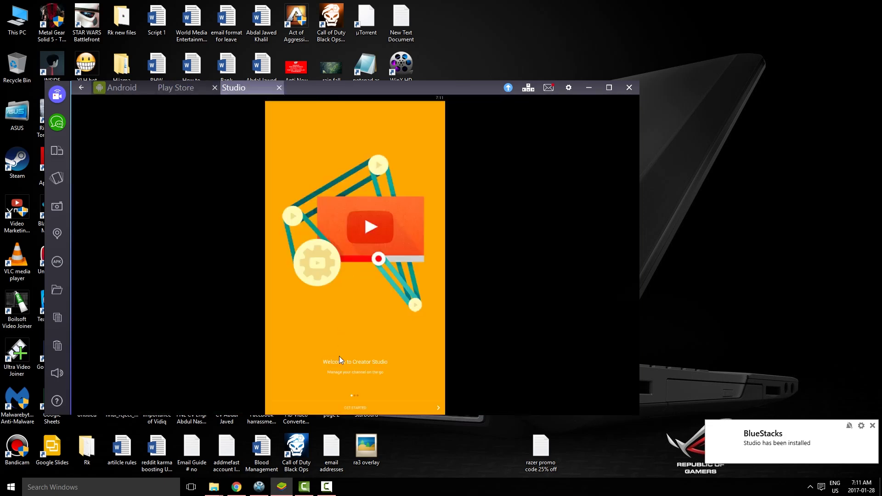
Step: Get past the welcome screen to the Dashboard in full screen and show the navigation menu
left_click(358, 410)
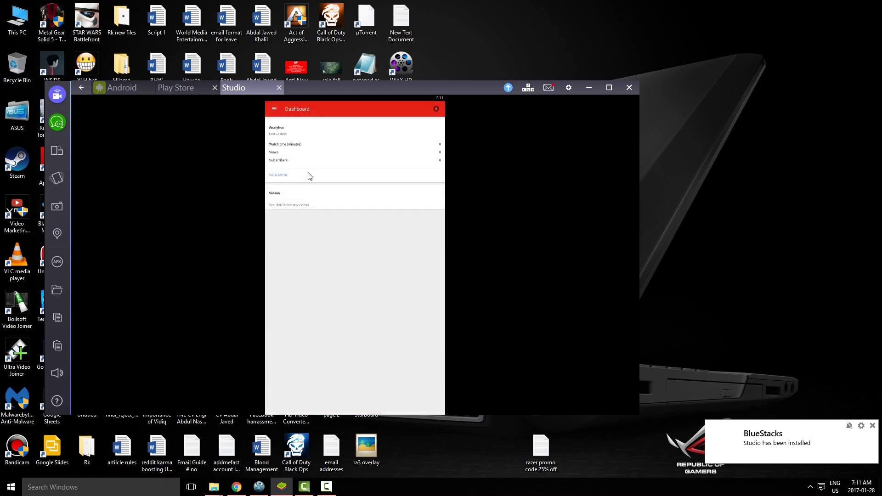
left_click(606, 89)
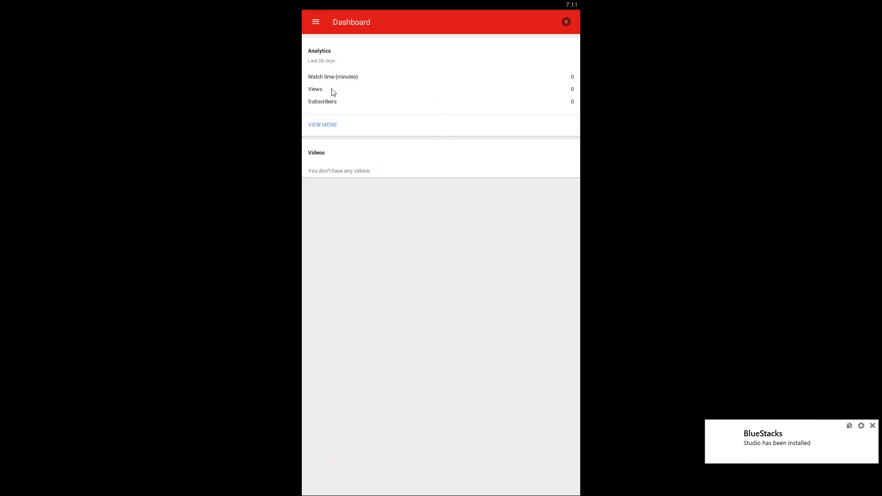
left_click(313, 23)
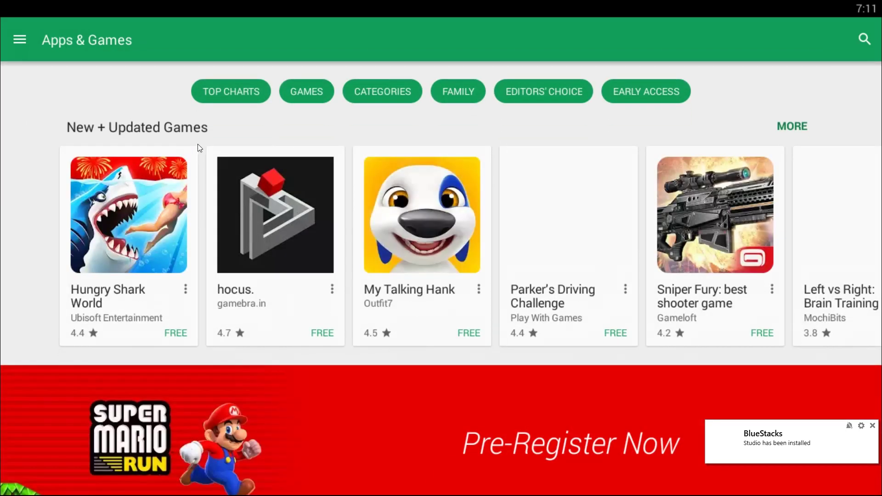
Step: Reopen YouTube Creator Studio from the Play Store's My apps & games list
left_click(11, 37)
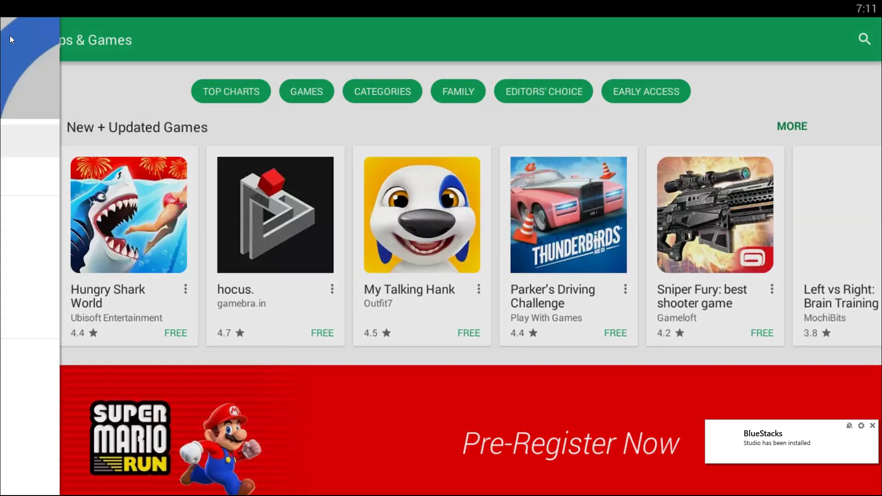
left_click(99, 175)
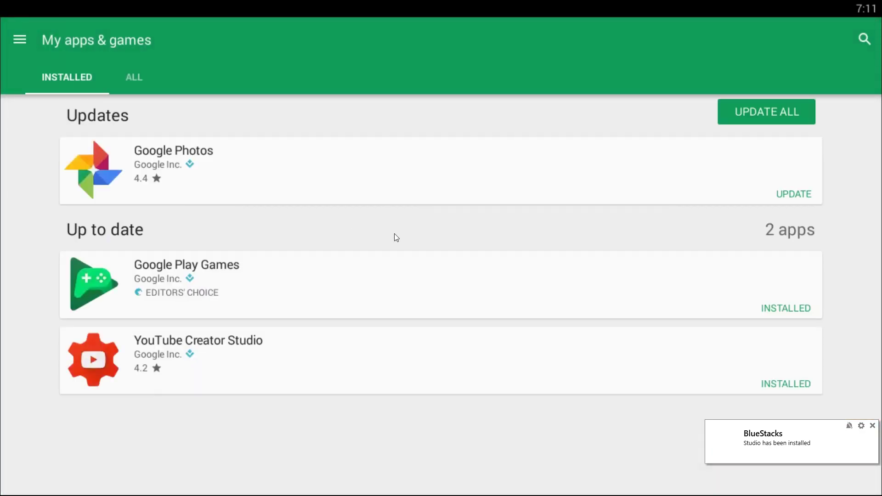
left_click(341, 359)
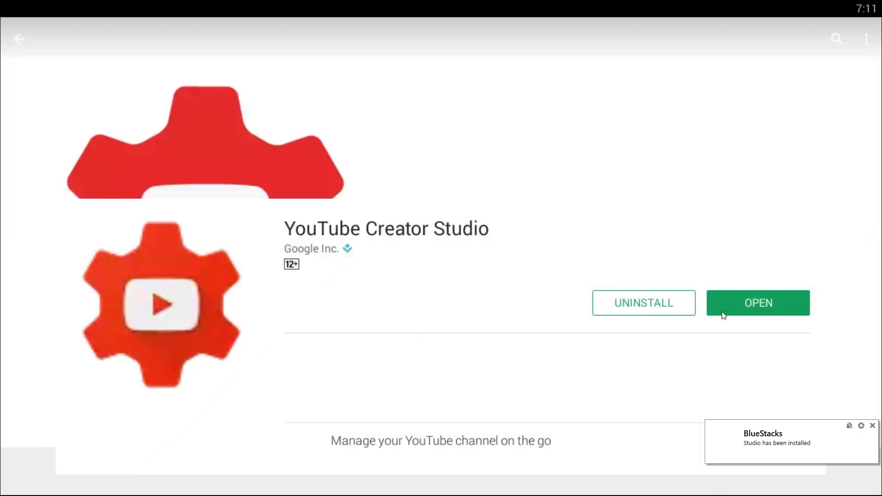
left_click(734, 309)
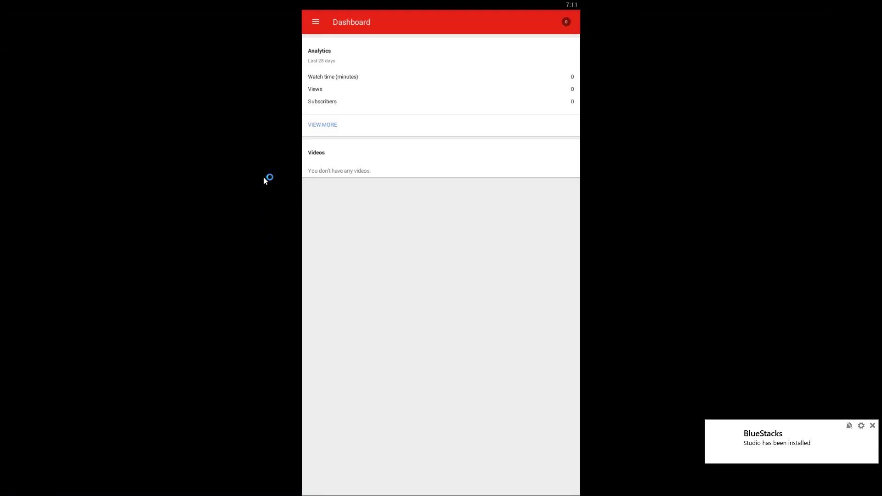
Step: Show the channel account list from the drawer header to switch to the other channel
left_click(315, 22)
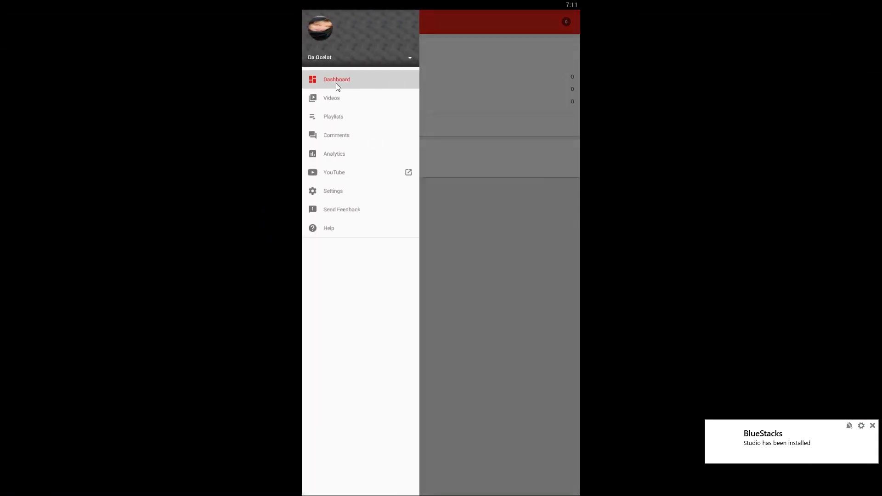
left_click(383, 58)
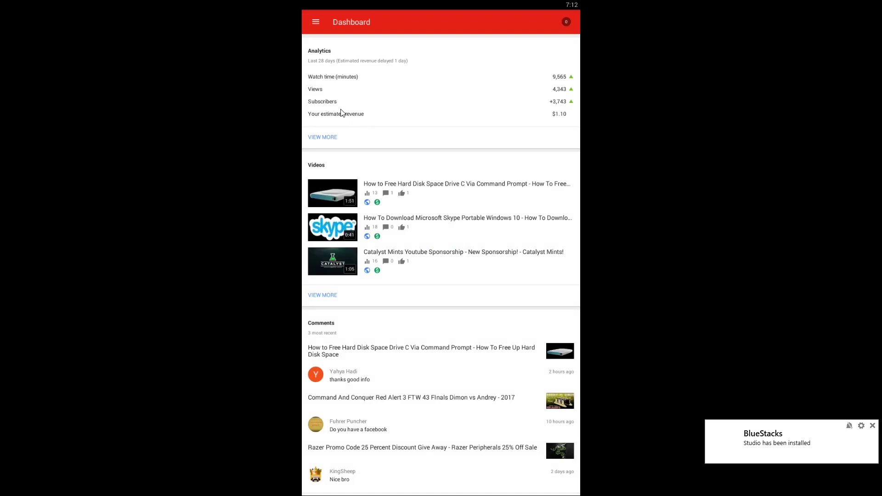
scroll(337, 297, "down", 1)
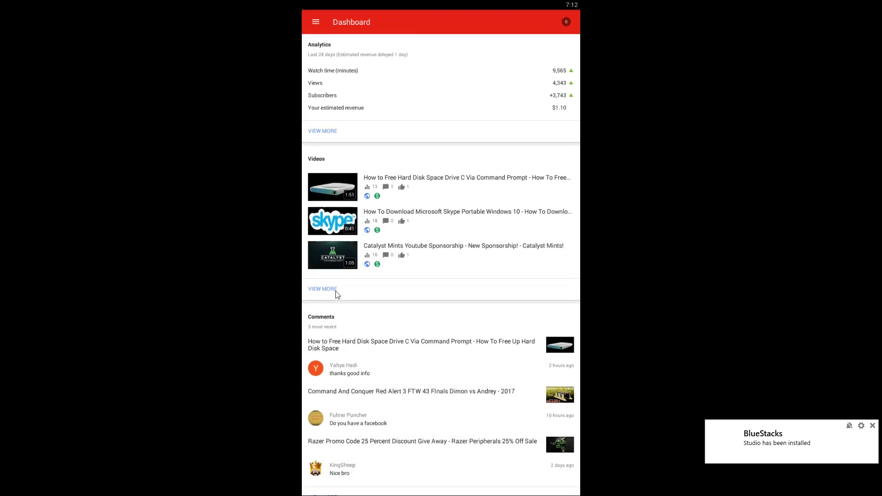
Step: Open channel Analytics and view the Revenue, Discovery, Interactive Content and Playlists reports
left_click(311, 22)
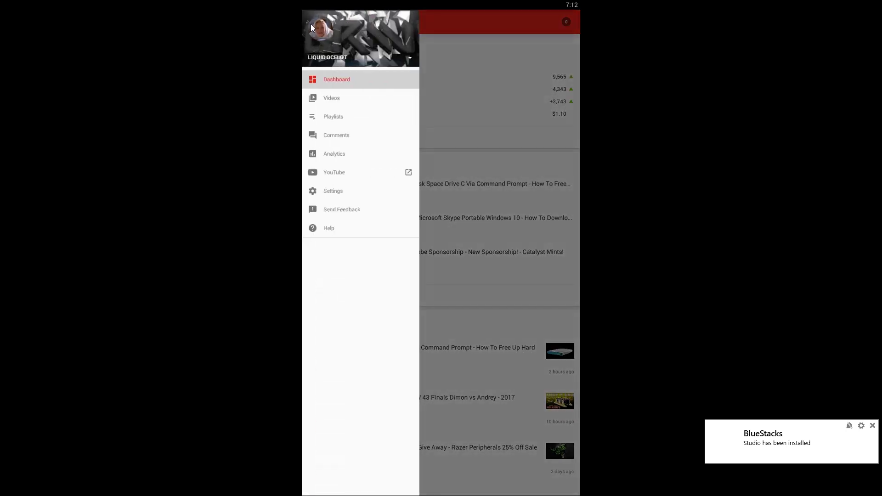
left_click(439, 50)
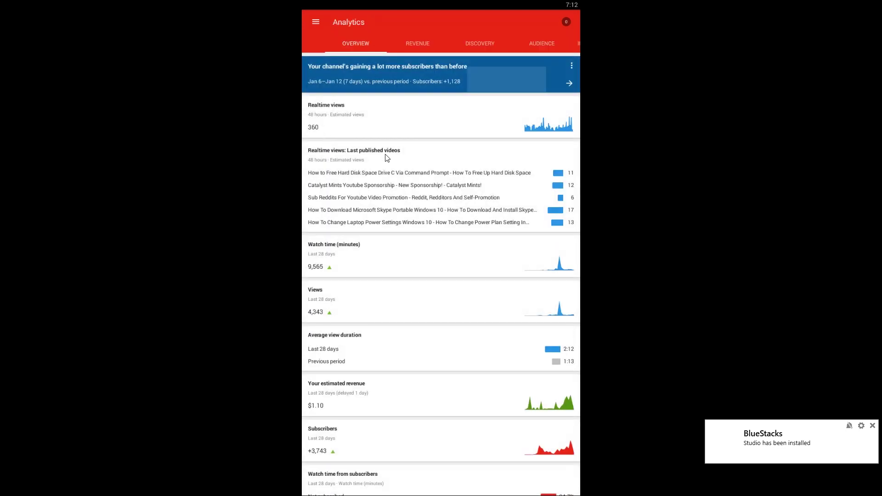
left_click(420, 43)
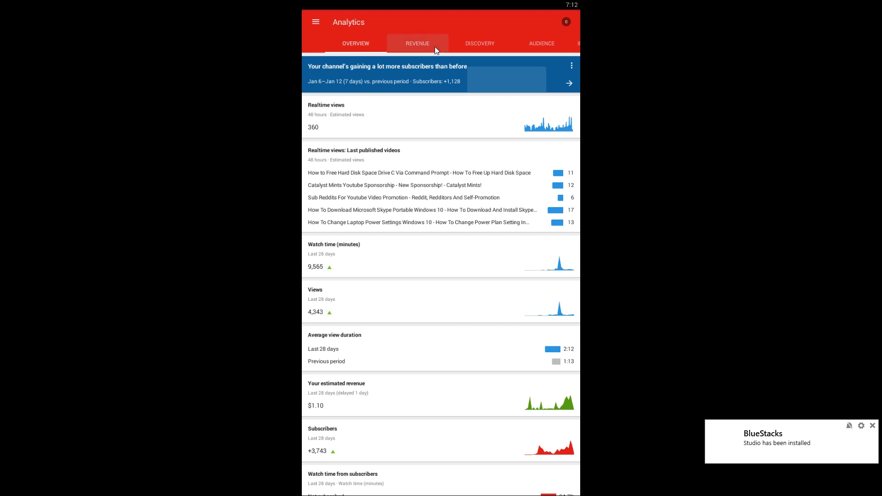
left_click(482, 42)
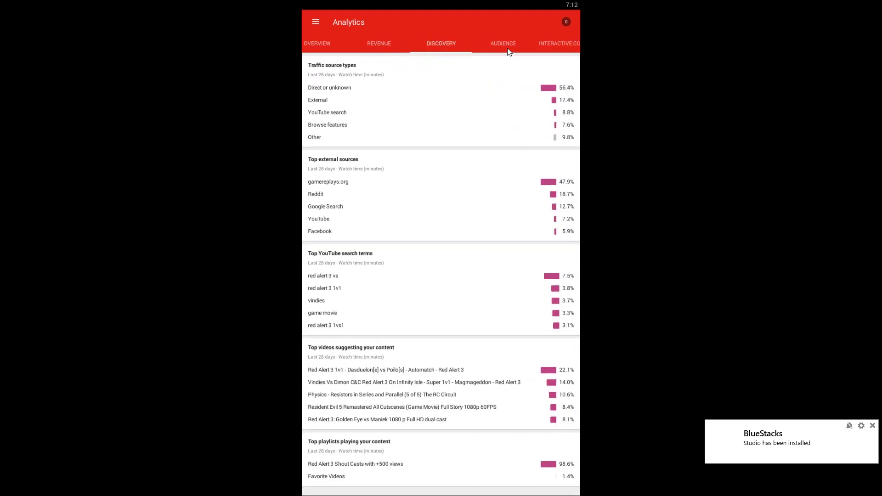
left_click(507, 53)
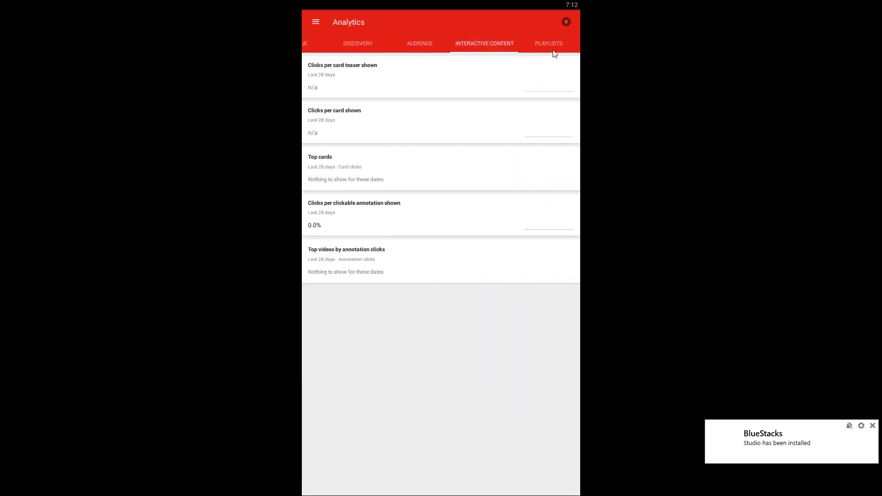
left_click(553, 52)
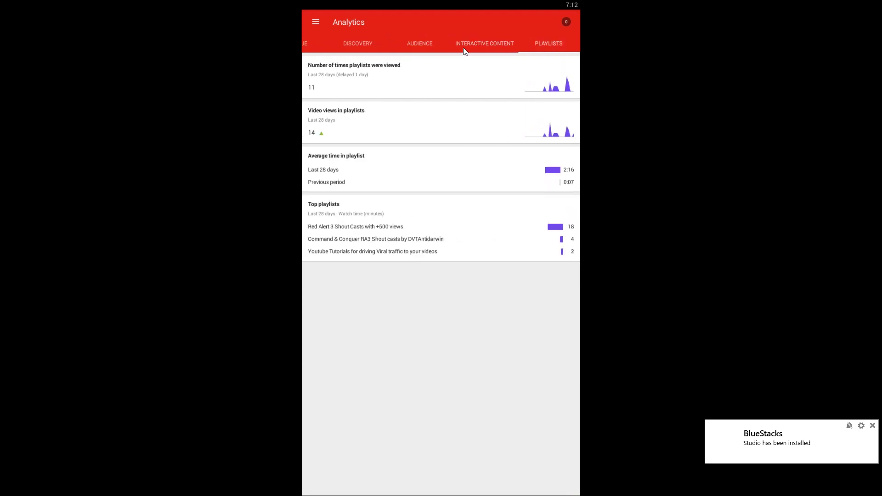
Step: Revisit the Revenue and Discovery reports, ending on the Overview report
left_click(316, 46)
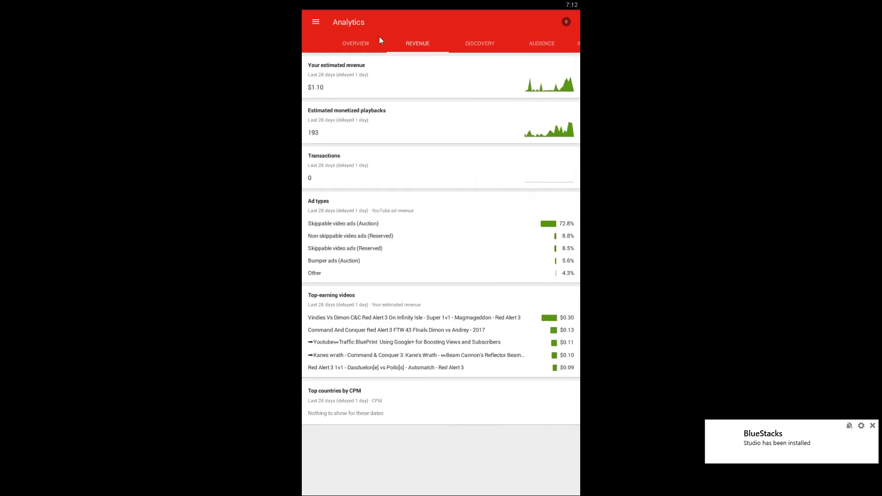
left_click(466, 55)
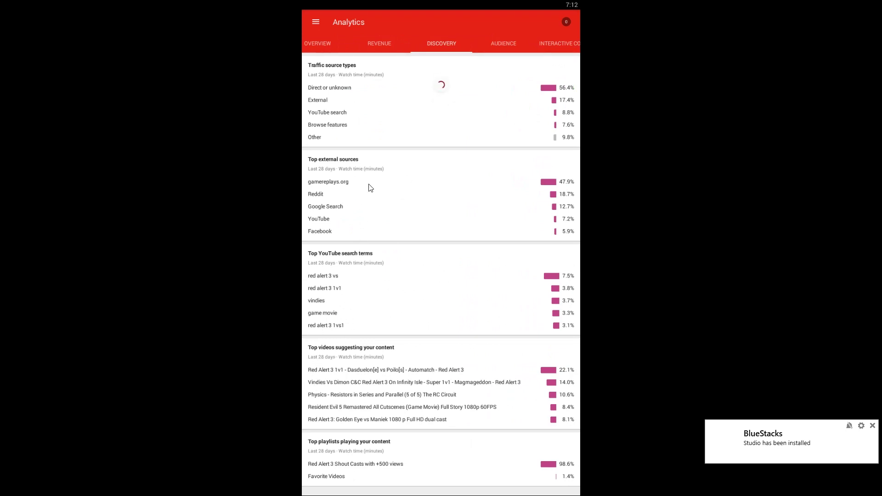
left_click(329, 43)
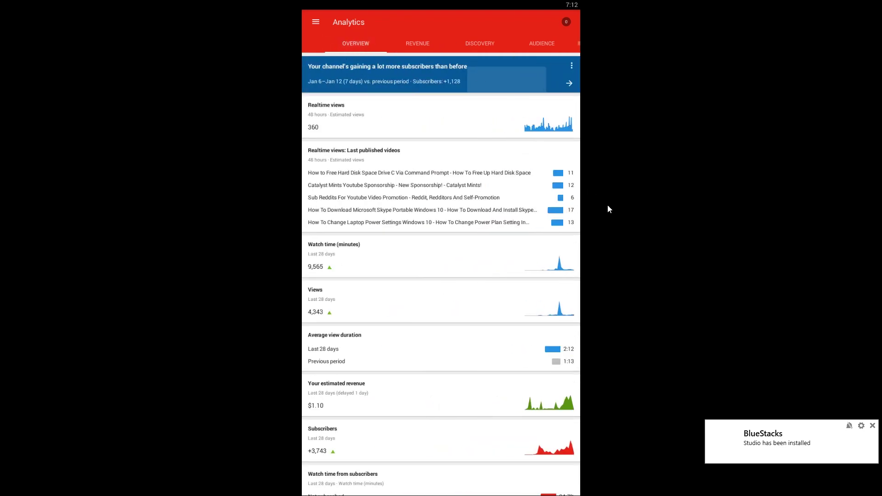
Step: Return to the Dashboard and dismiss the BlueStacks installation notification
key("Escape")
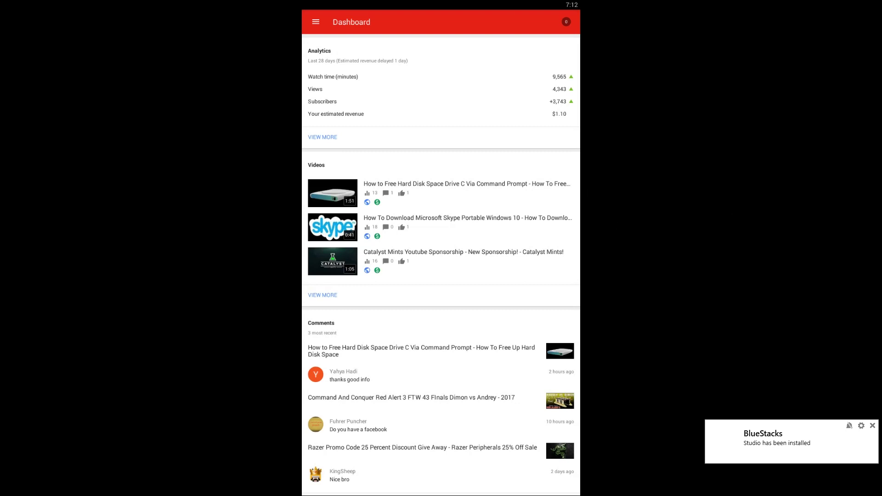
left_click(871, 425)
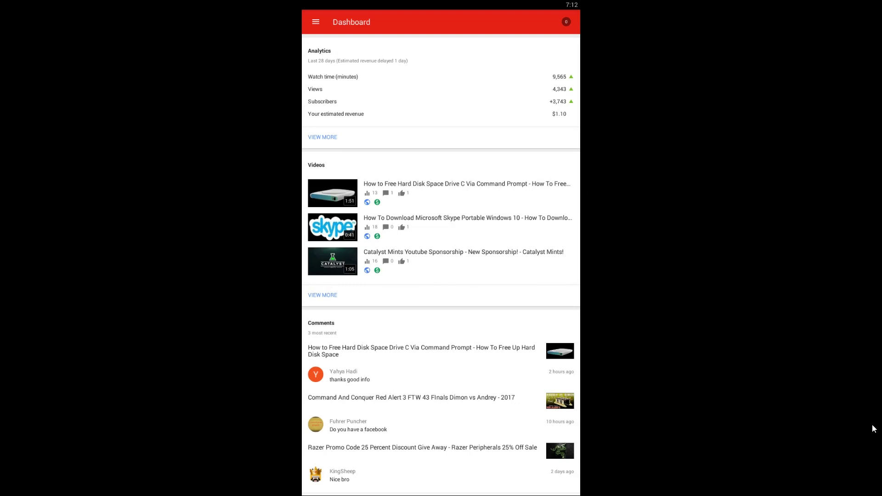